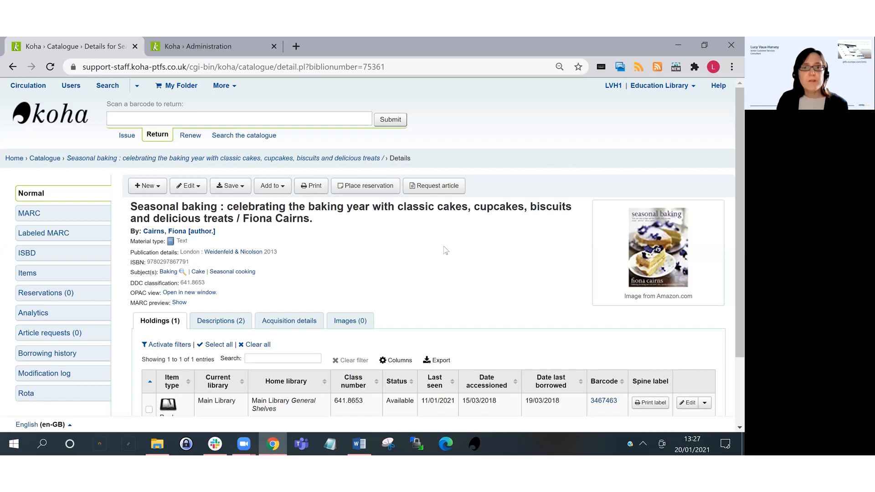
- Open the Main Library copy in the Seasonal baking record's holdings for editing
{"action": "scroll", "coordinate": [447, 247], "scroll_direction": "down", "scroll_amount": 1}
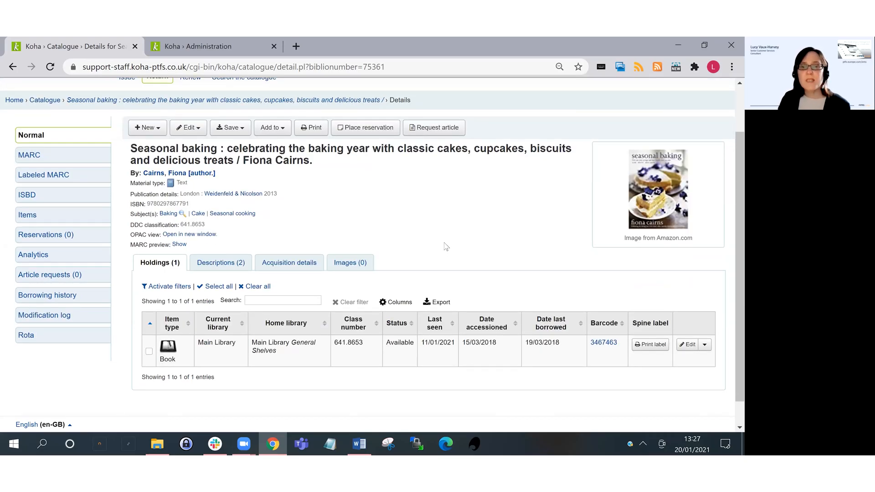
{"action": "left_click", "coordinate": [687, 345]}
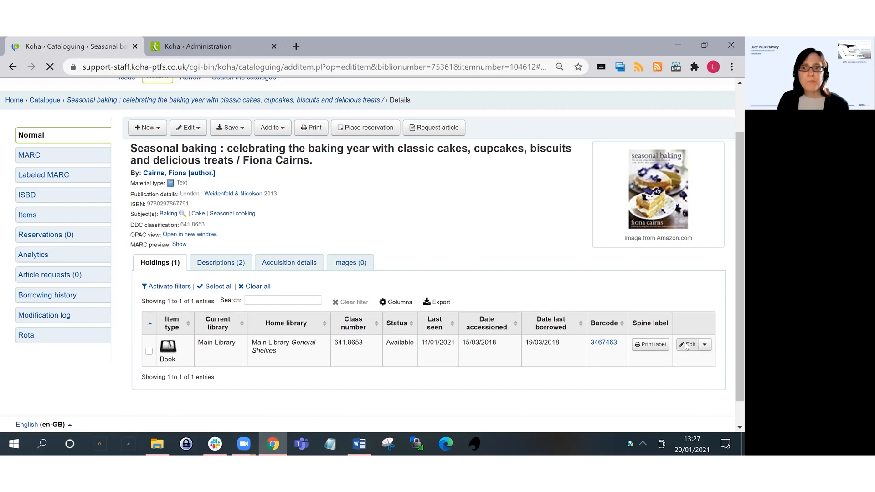
{"action": "scroll", "coordinate": [558, 267], "scroll_direction": "up", "scroll_amount": 1}
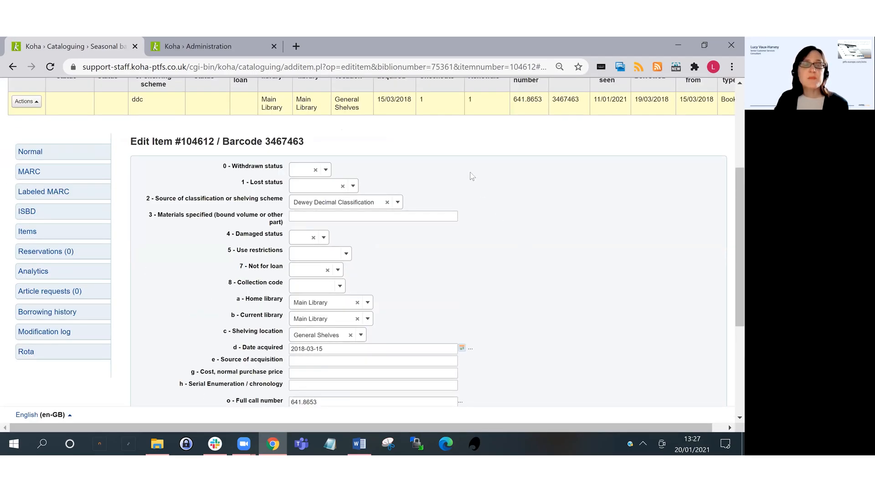
{"action": "scroll", "coordinate": [470, 178], "scroll_direction": "up", "scroll_amount": 1}
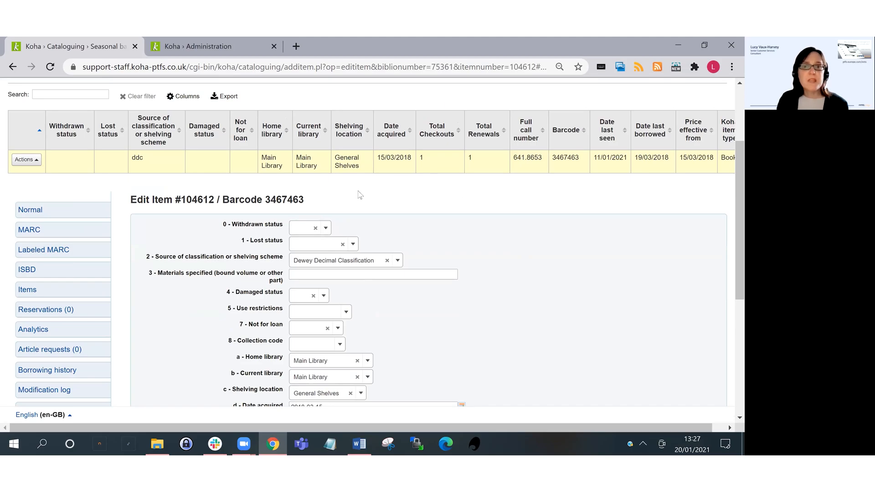
- Open the class number browser for the item's full call number and look through the titles around 641.8653
{"action": "scroll", "coordinate": [421, 196], "scroll_direction": "down", "scroll_amount": 3}
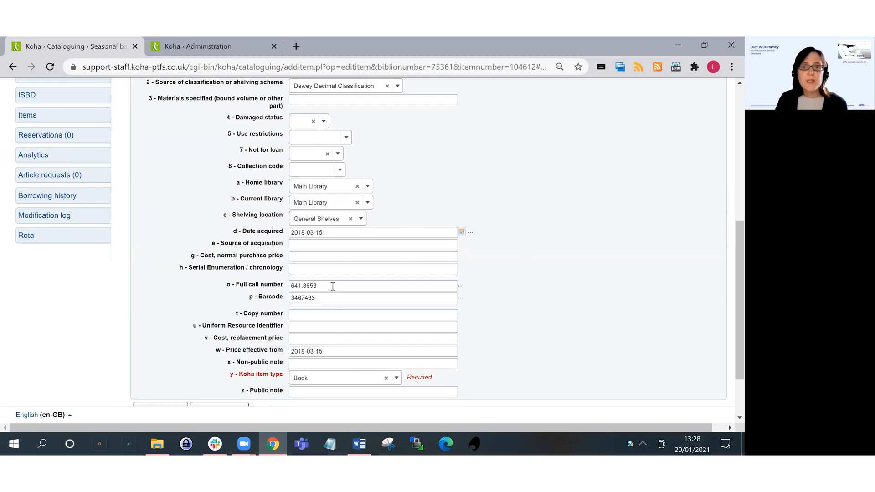
{"action": "left_click", "coordinate": [461, 290]}
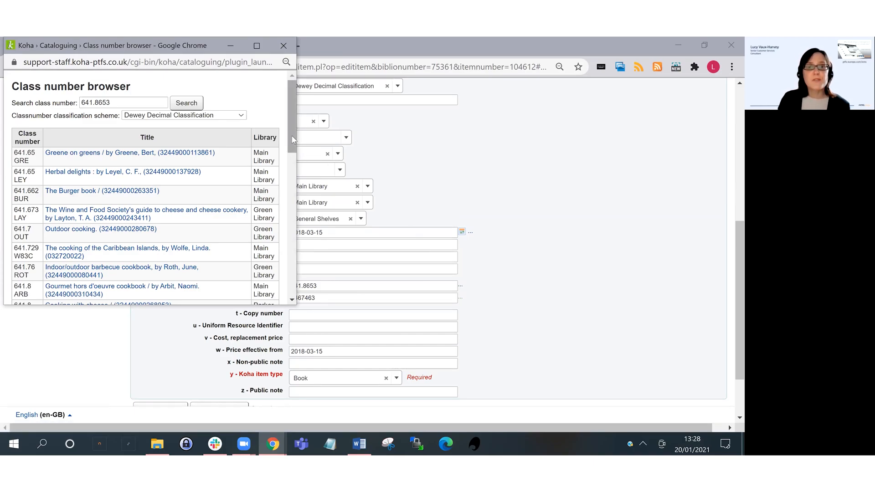
{"action": "left_click_drag", "start_coordinate": [292, 139], "coordinate": [299, 229]}
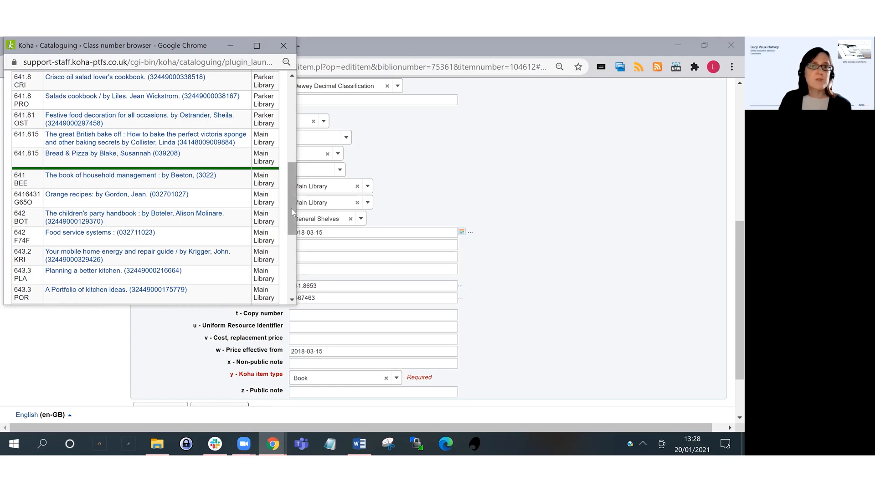
{"action": "left_click_drag", "start_coordinate": [291, 209], "coordinate": [305, 124]}
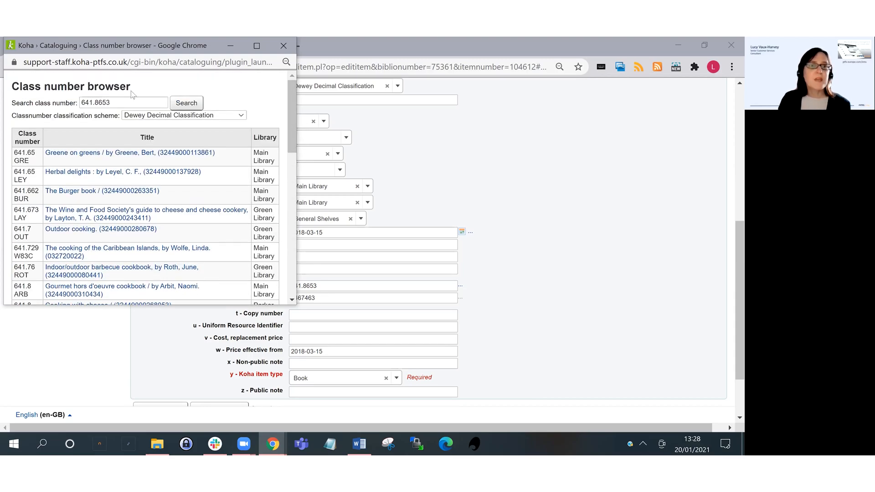
- Search the class number browser for 641.815, review the matching titles in shelf order, and close the browser
{"action": "left_click", "coordinate": [123, 103]}
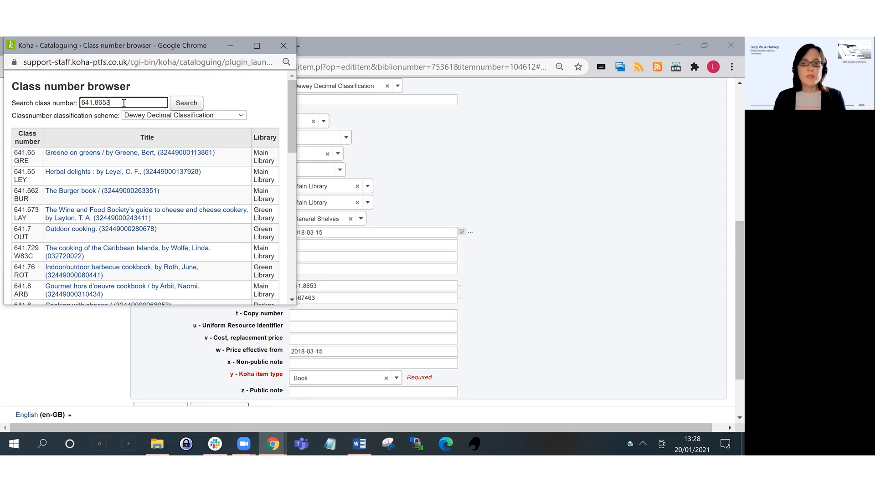
{"action": "key", "text": "BackSpace"}
{"action": "key", "text": "BackSpace"}
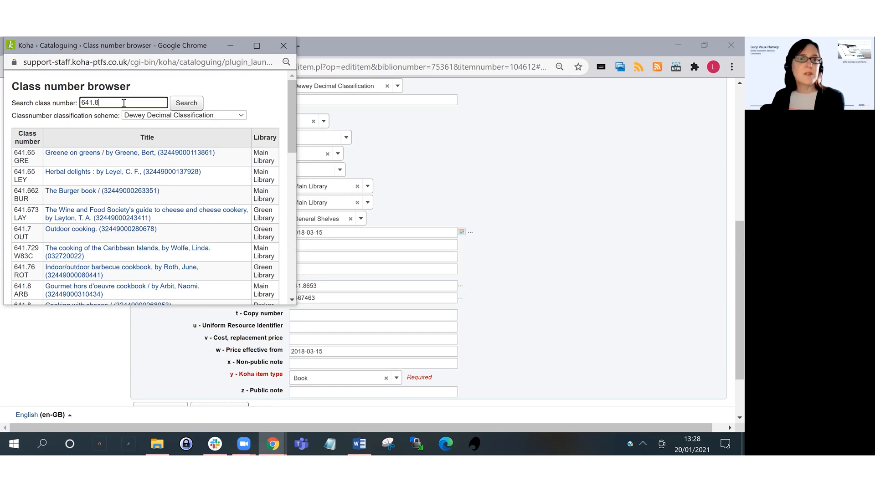
{"action": "type", "text": "15"}
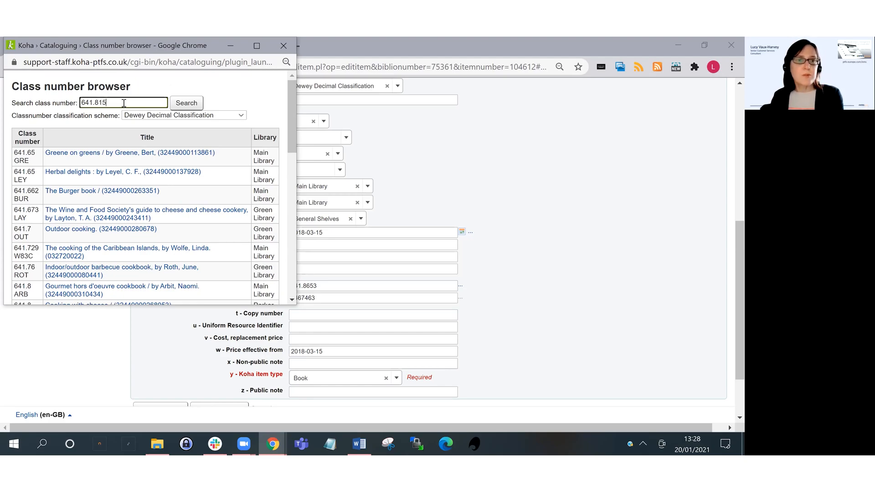
{"action": "left_click", "coordinate": [189, 105]}
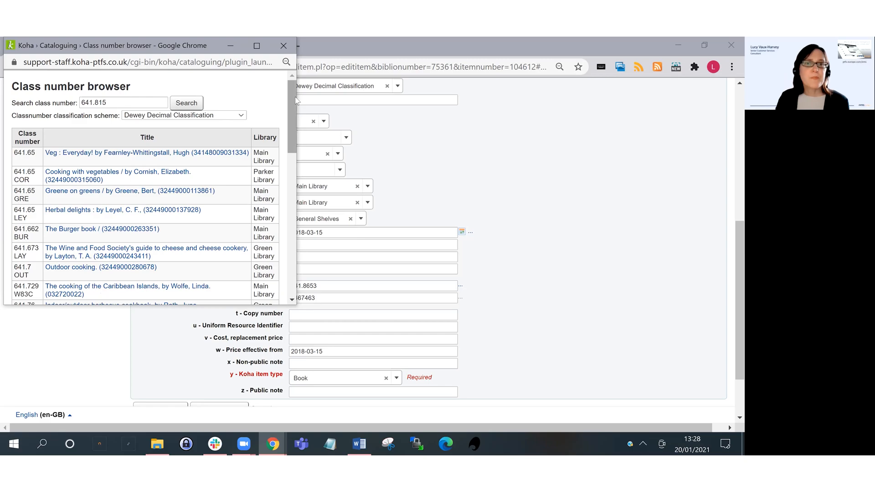
{"action": "left_click_drag", "start_coordinate": [294, 138], "coordinate": [291, 185]}
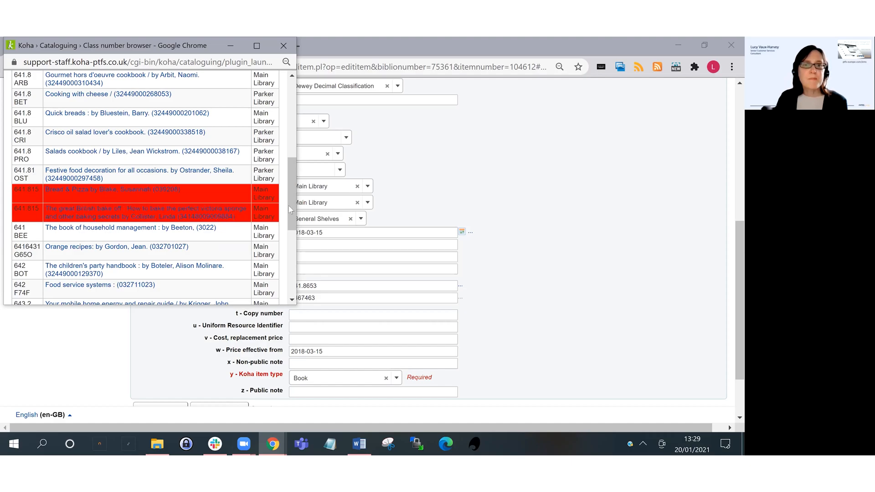
{"action": "scroll", "coordinate": [293, 173], "scroll_direction": "up", "scroll_amount": 1}
{"action": "scroll", "coordinate": [293, 164], "scroll_direction": "up", "scroll_amount": 5}
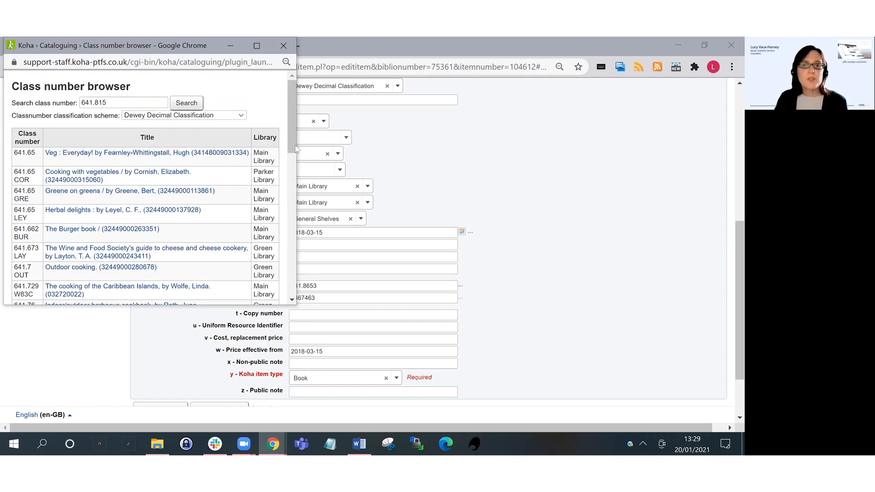
{"action": "left_click", "coordinate": [283, 45]}
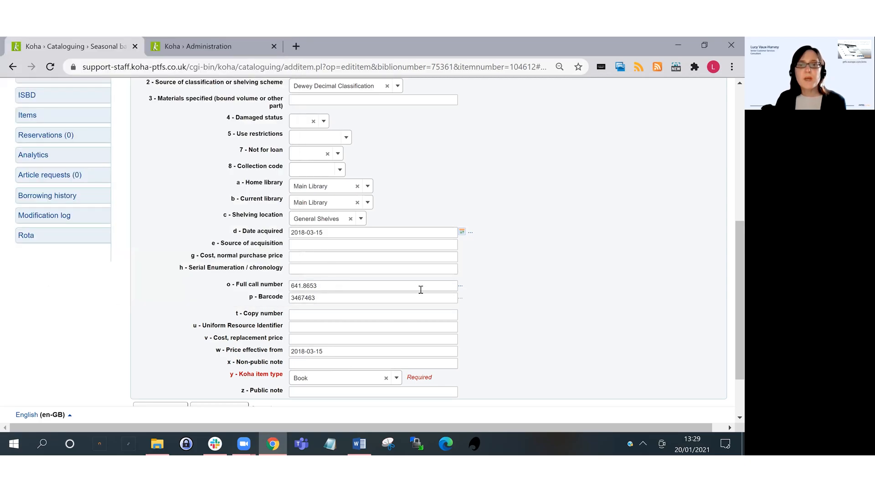
- Leave the item editor and return to the Seasonal baking record's details
{"action": "left_click", "coordinate": [364, 286]}
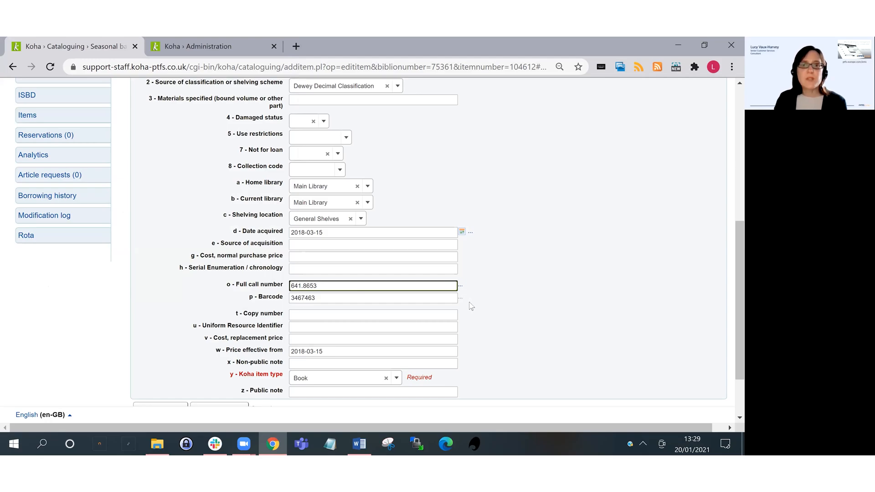
{"action": "key", "text": "Return"}
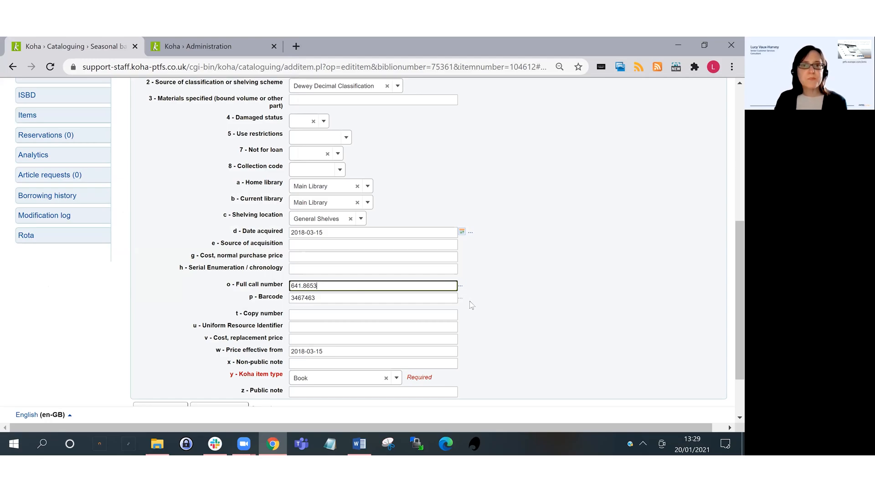
{"action": "scroll", "coordinate": [373, 246], "scroll_direction": "down", "scroll_amount": 10}
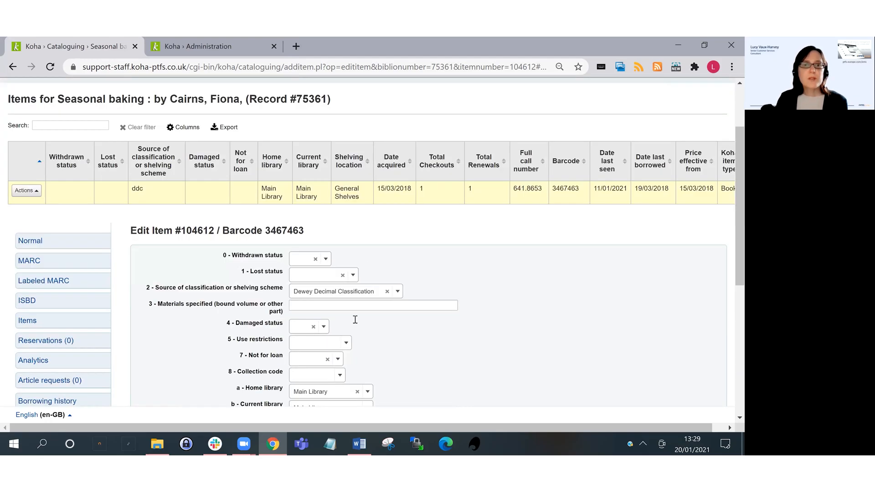
{"action": "left_click", "coordinate": [262, 337]}
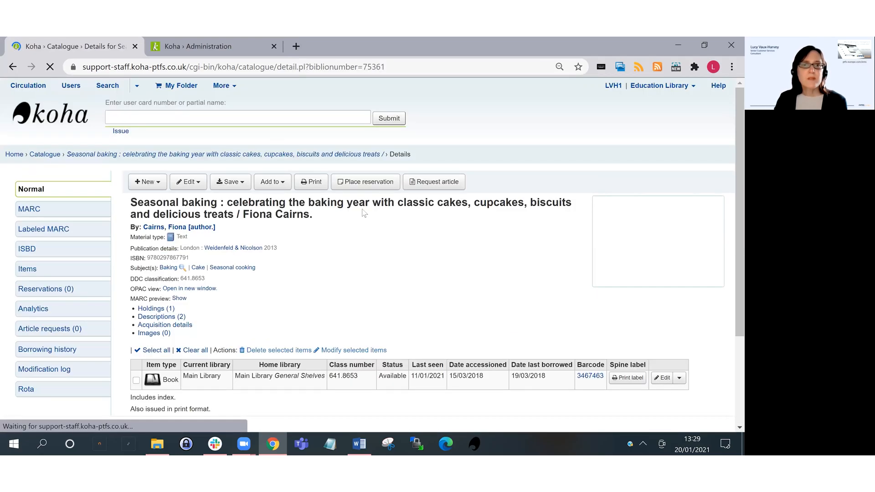
- Go to Koha administration and open the list of MARC bibliographic frameworks
{"action": "left_click", "coordinate": [223, 86]}
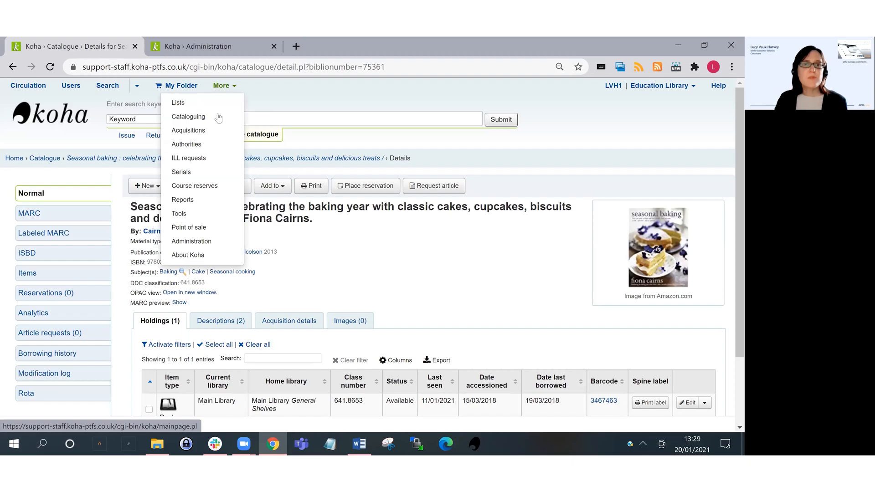
{"action": "left_click", "coordinate": [209, 243]}
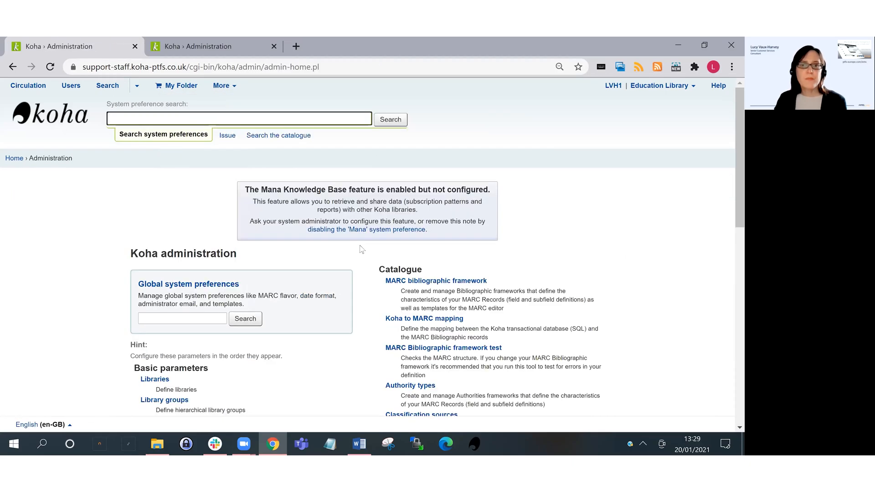
{"action": "left_click", "coordinate": [420, 281]}
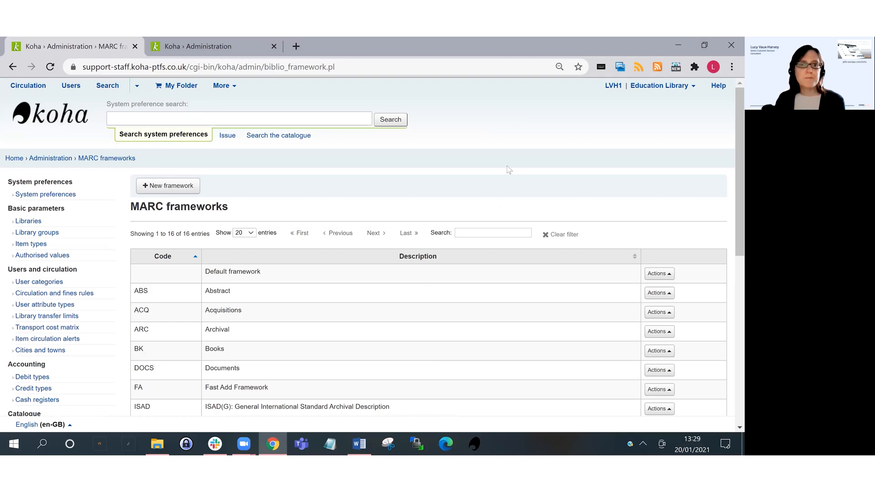
- Open the MARC structure of the Books (BK) framework
{"action": "scroll", "coordinate": [509, 170], "scroll_direction": "down", "scroll_amount": 1}
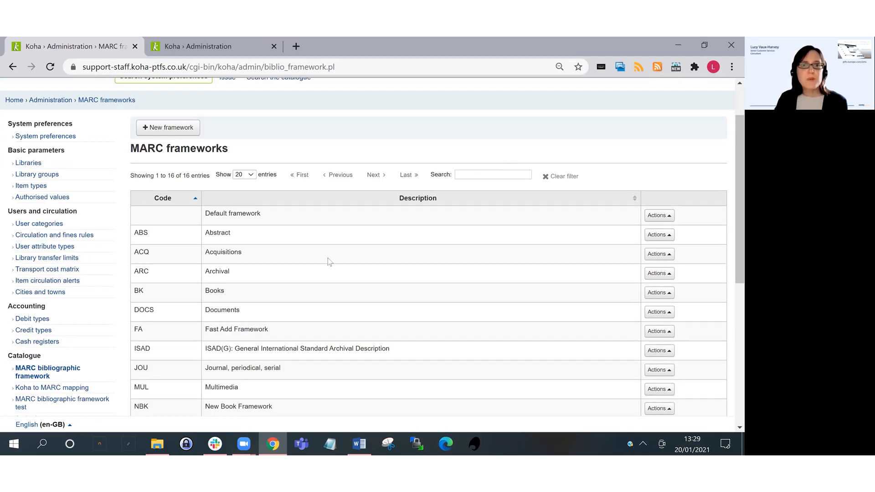
{"action": "scroll", "coordinate": [329, 260], "scroll_direction": "down", "scroll_amount": 1}
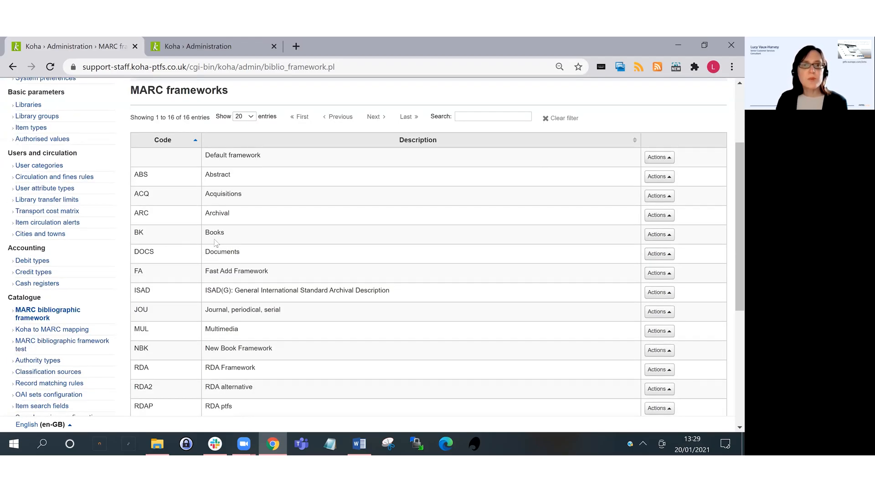
{"action": "left_click", "coordinate": [668, 238]}
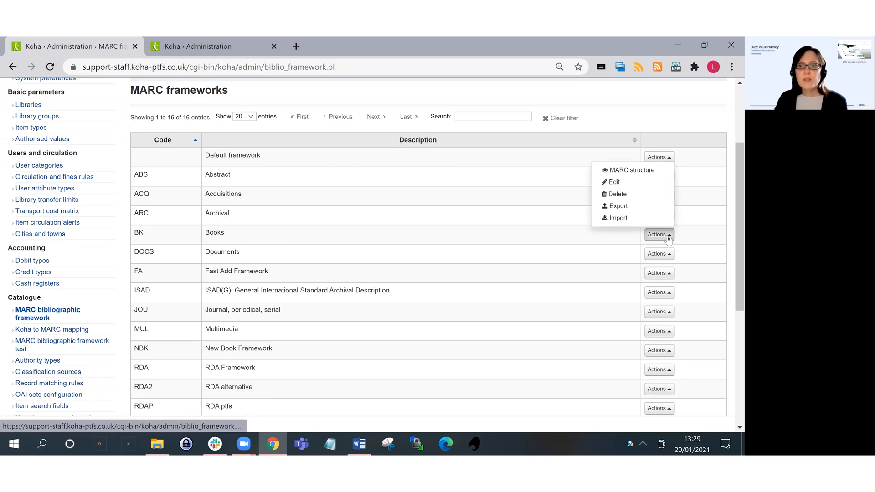
{"action": "scroll", "coordinate": [622, 270], "scroll_direction": "up", "scroll_amount": 1}
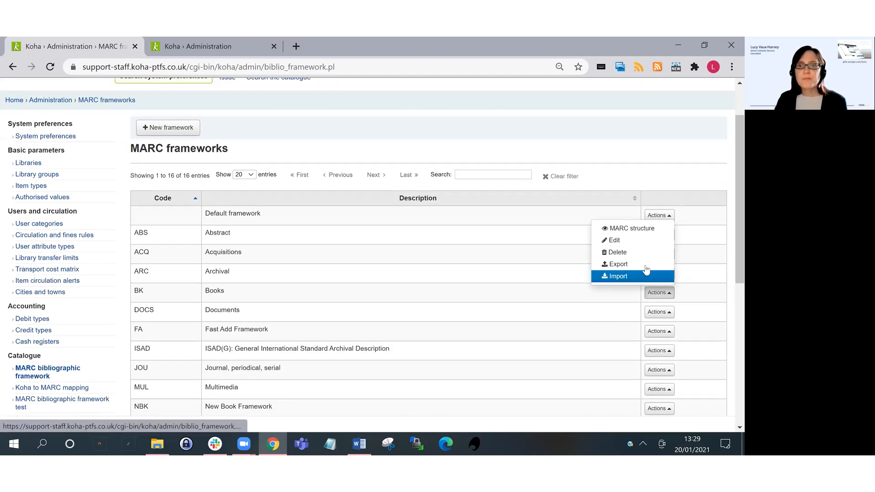
{"action": "left_click", "coordinate": [641, 232]}
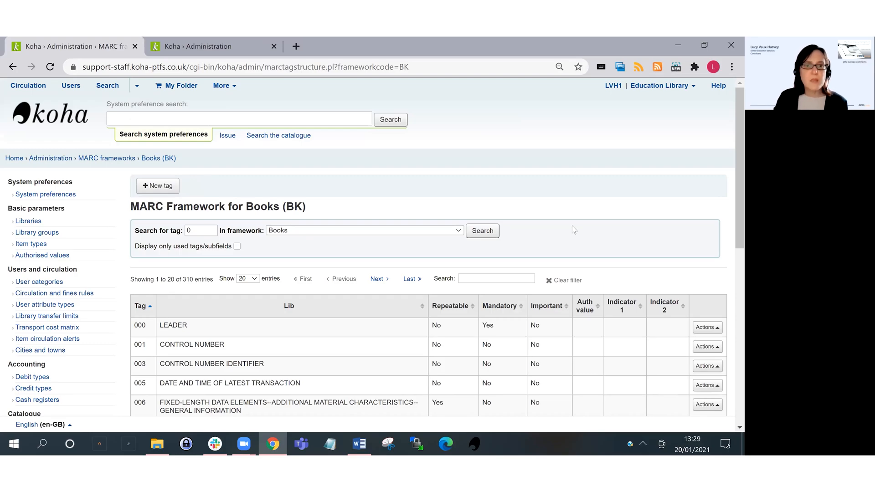
- Search the Books framework for tag 952
{"action": "scroll", "coordinate": [574, 231], "scroll_direction": "down", "scroll_amount": 1}
{"action": "left_click", "coordinate": [199, 172]}
{"action": "key", "text": "BackSpace"}
{"action": "type", "text": "952"}
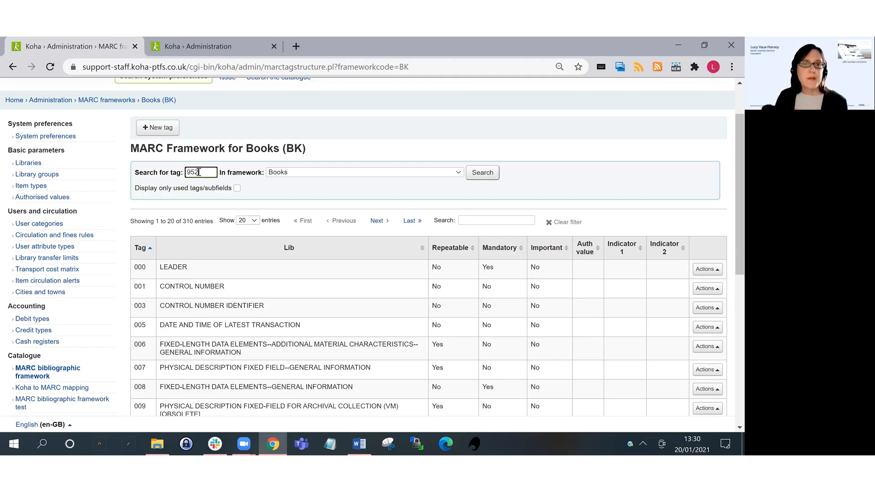
{"action": "key", "text": "Return"}
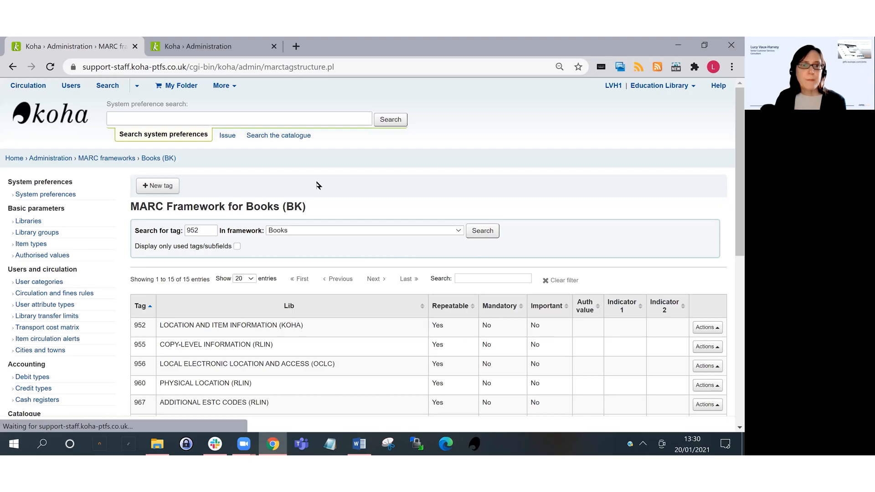
- Open the subfields of tag 952, Location and item information, for editing
{"action": "scroll", "coordinate": [316, 185], "scroll_direction": "down", "scroll_amount": 3}
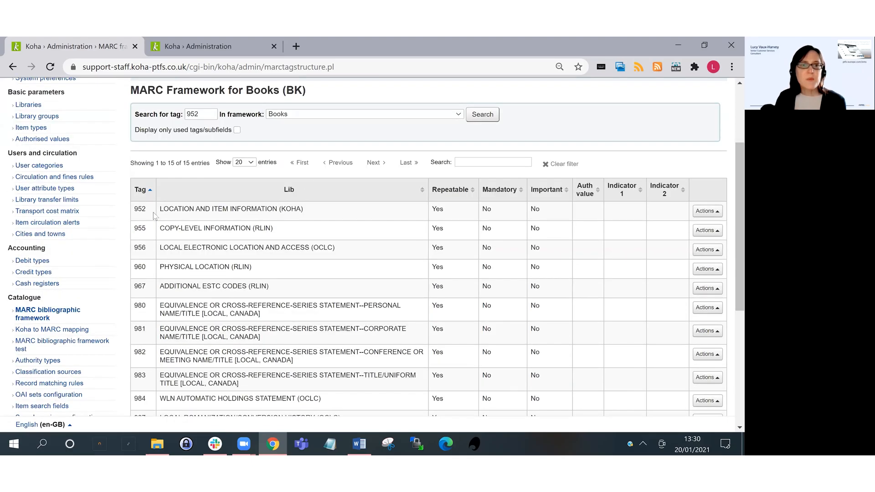
{"action": "left_click", "coordinate": [716, 212]}
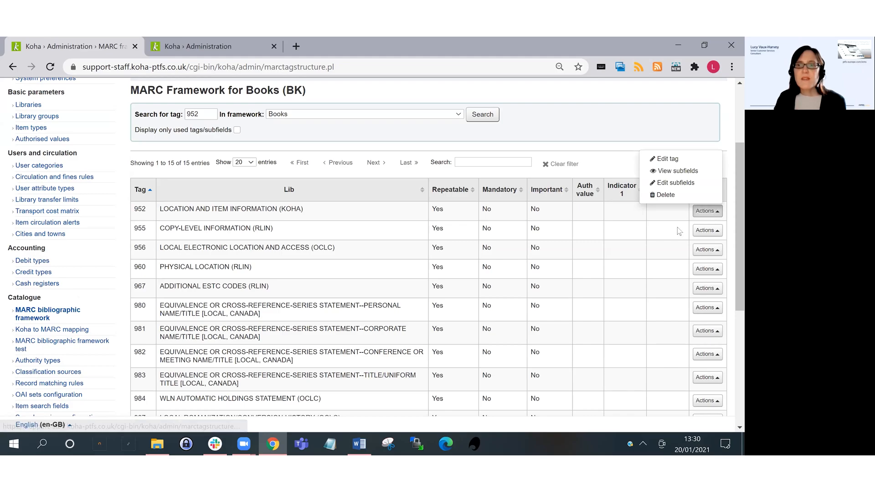
{"action": "scroll", "coordinate": [681, 233], "scroll_direction": "up", "scroll_amount": 1}
{"action": "left_click", "coordinate": [686, 243]}
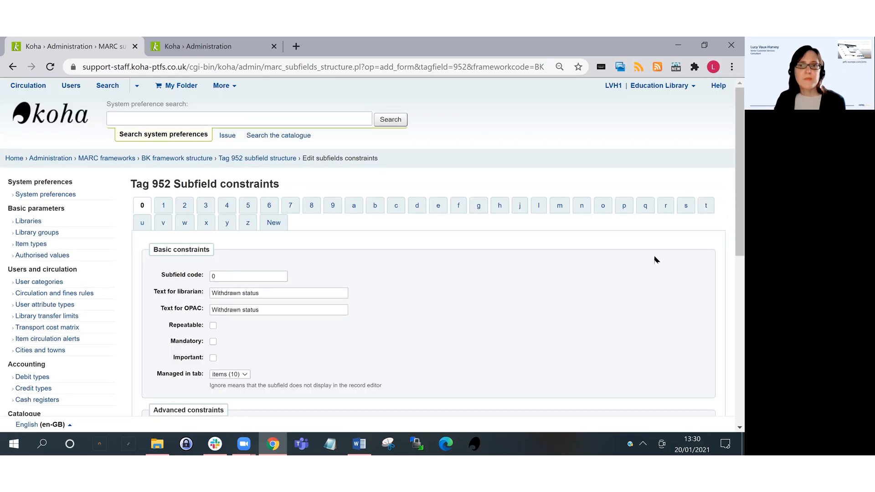
- Show the constraints of subfield o, Full call number, and check which plugin is assigned to it
{"action": "left_click", "coordinate": [603, 207]}
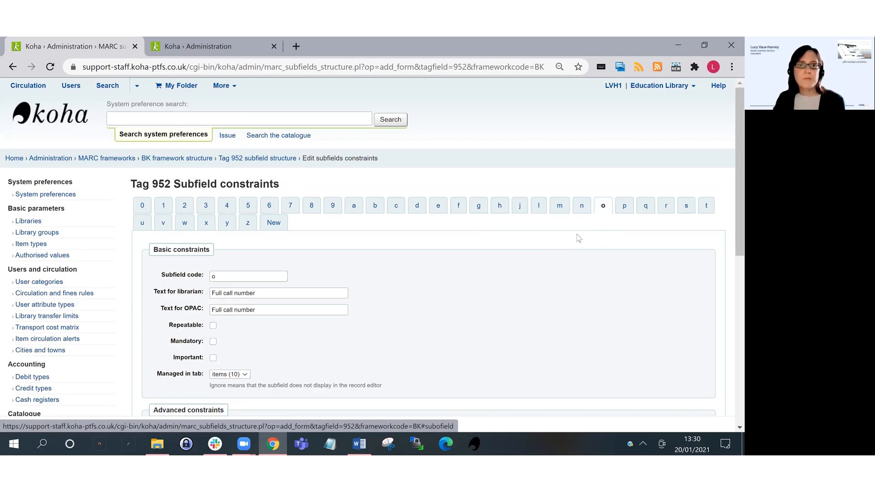
{"action": "scroll", "coordinate": [576, 236], "scroll_direction": "down", "scroll_amount": 3}
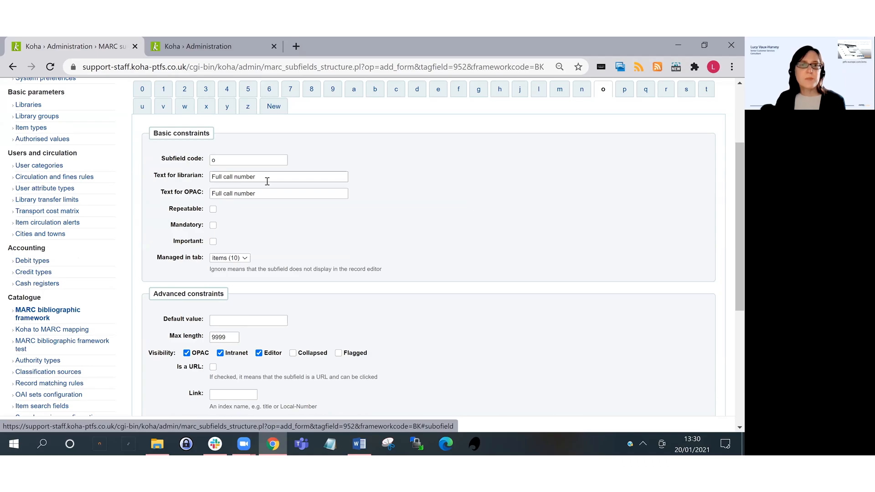
{"action": "scroll", "coordinate": [327, 190], "scroll_direction": "down", "scroll_amount": 5}
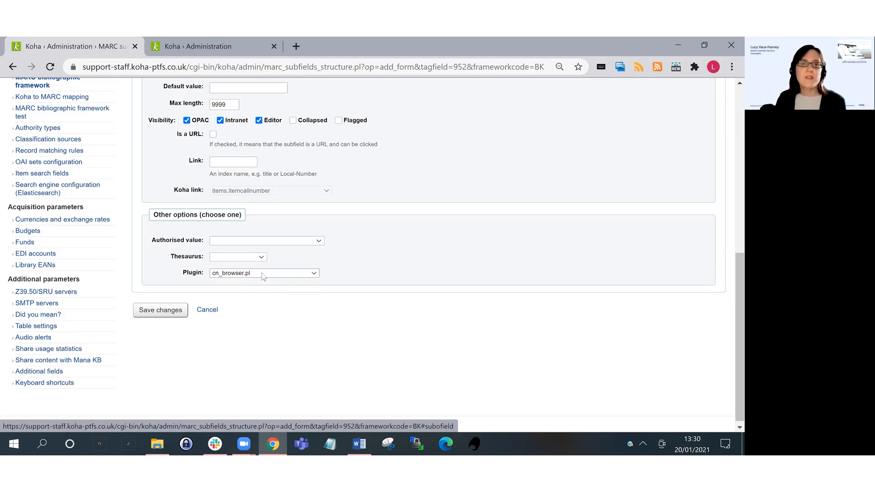
- Look through the plugins available for the Full call number subfield, keep cn_browser.pl selected, and save the tag 952 subfield settings
{"action": "left_click", "coordinate": [316, 275]}
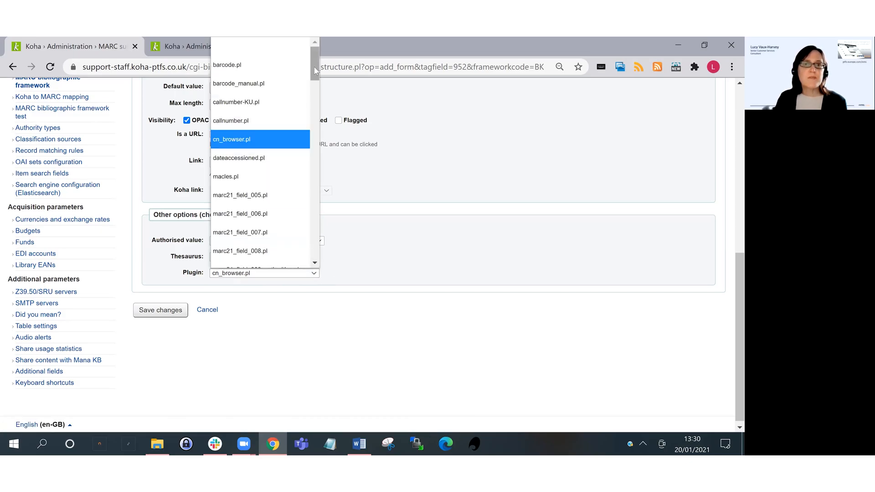
{"action": "scroll", "coordinate": [313, 73], "scroll_direction": "down", "scroll_amount": 1}
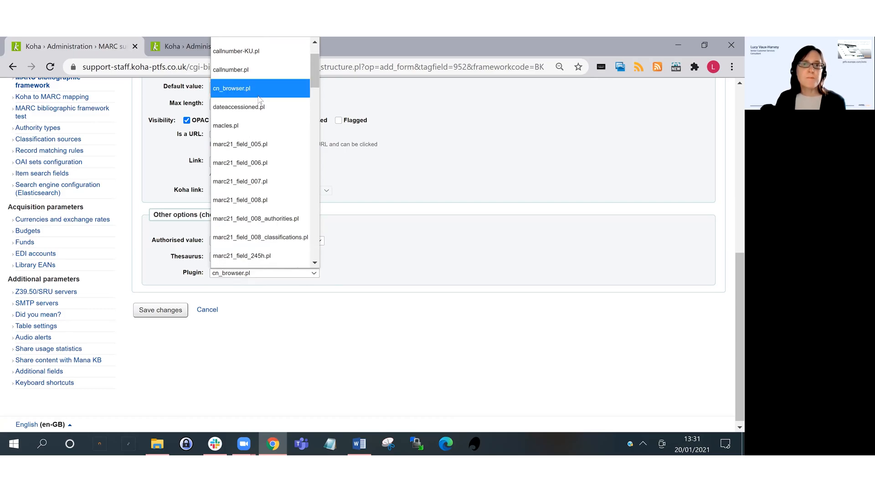
{"action": "scroll", "coordinate": [274, 175], "scroll_direction": "down", "scroll_amount": 10}
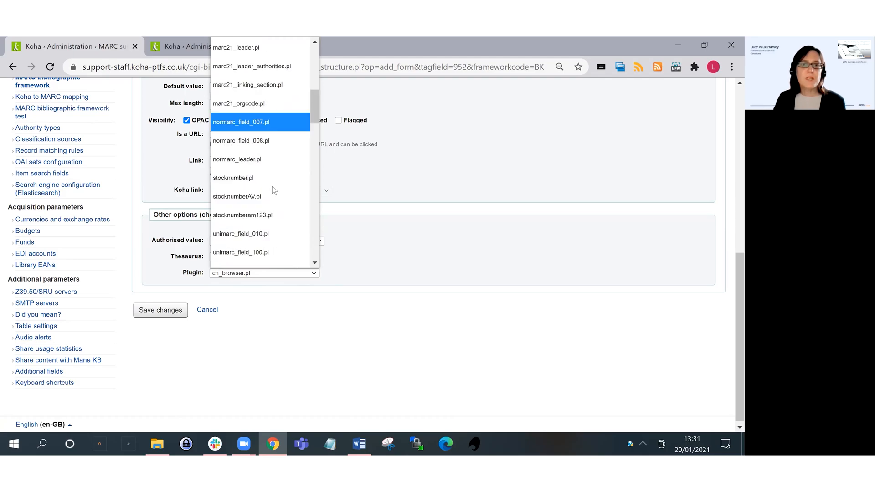
{"action": "scroll", "coordinate": [287, 219], "scroll_direction": "down", "scroll_amount": 5}
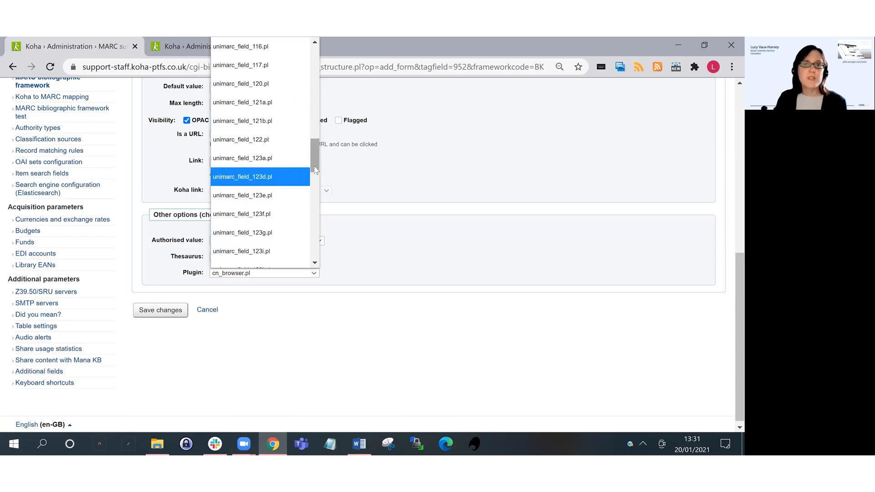
{"action": "left_click_drag", "start_coordinate": [315, 170], "coordinate": [313, 68]}
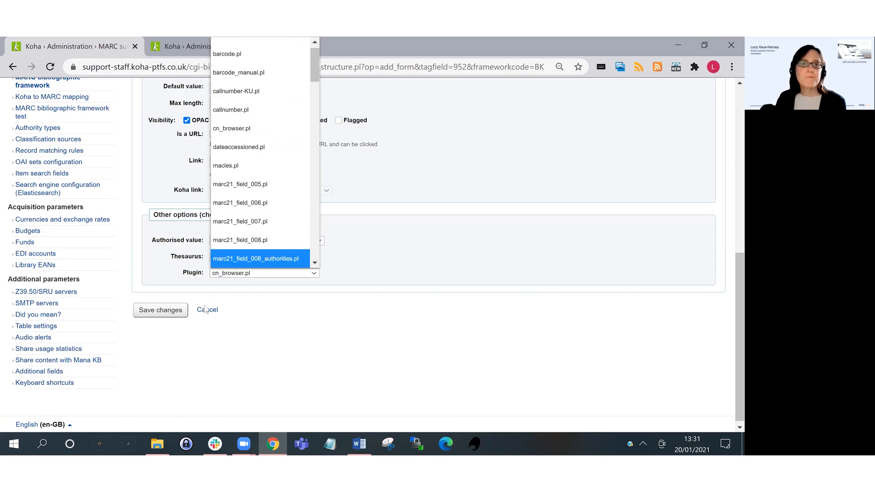
{"action": "left_click", "coordinate": [167, 312]}
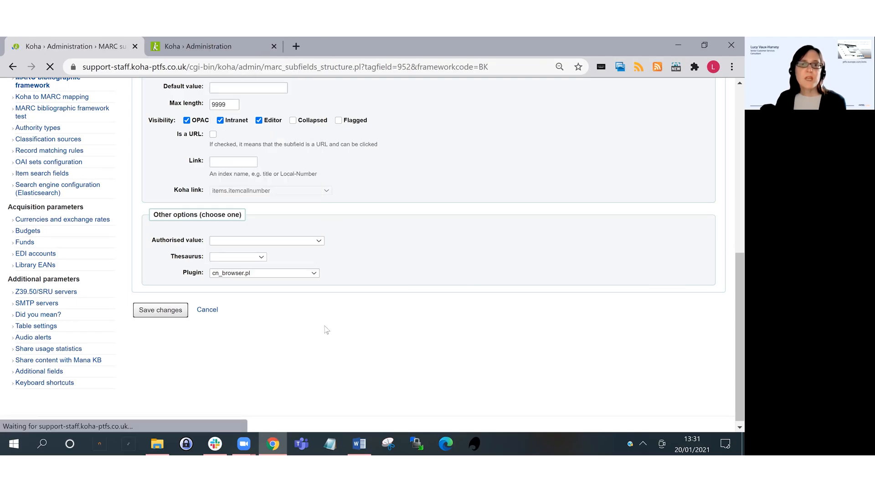